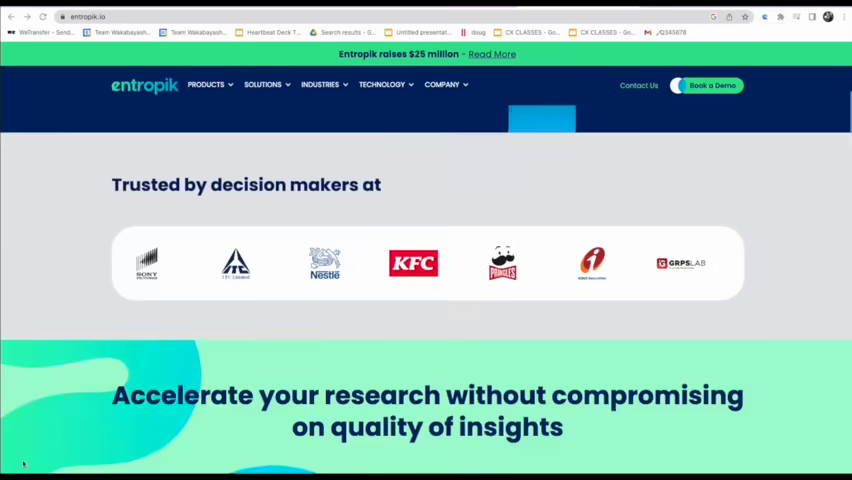
scroll(402, 347, down, 3)
scroll(24, 462, down, 5)
scroll(24, 462, down, 2)
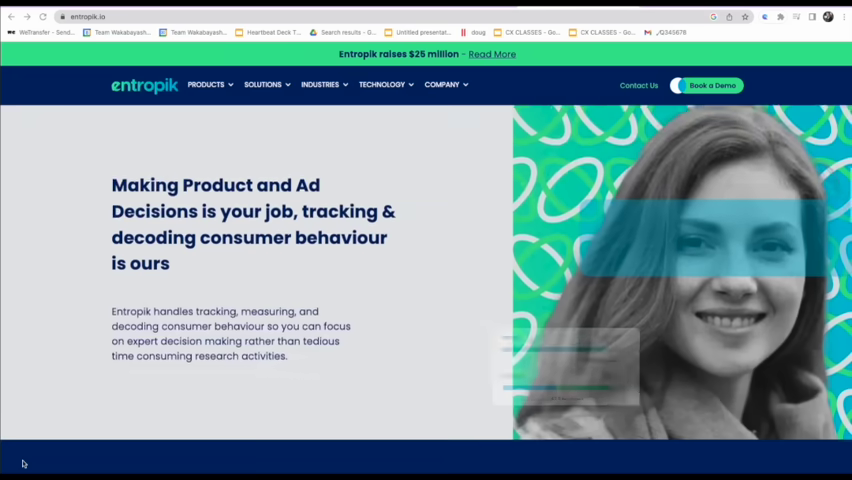
scroll(24, 462, down, 4)
scroll(24, 462, down, 3)
scroll(24, 462, down, 4)
scroll(24, 462, down, 2)
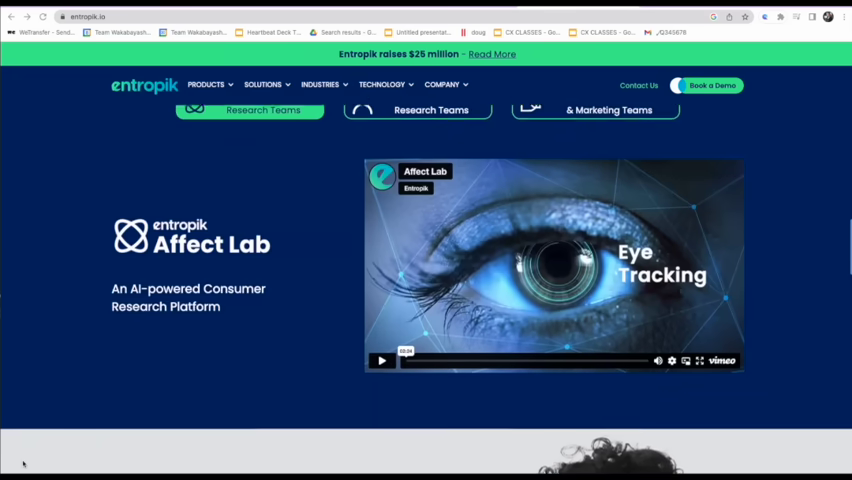
scroll(24, 462, down, 3)
scroll(24, 462, down, 3)
scroll(24, 462, down, 4)
scroll(24, 462, down, 3)
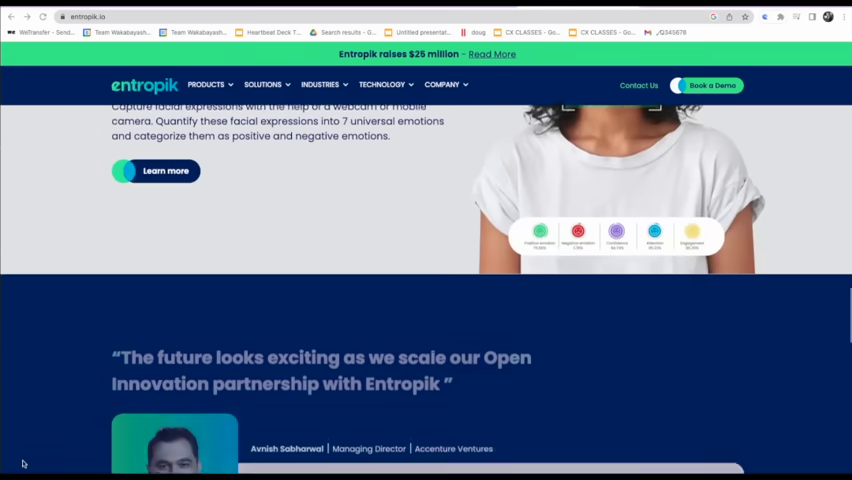
scroll(24, 462, down, 3)
scroll(24, 462, down, 3)
scroll(24, 462, down, 4)
scroll(24, 462, down, 2)
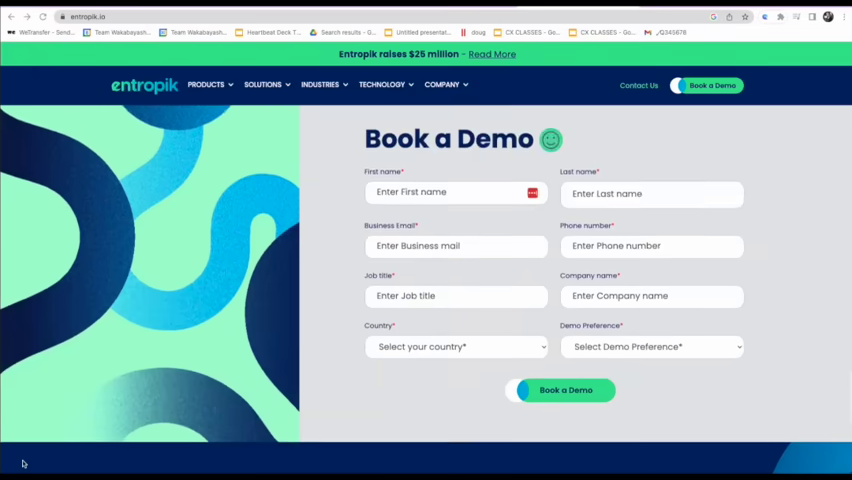
scroll(24, 462, down, 4)
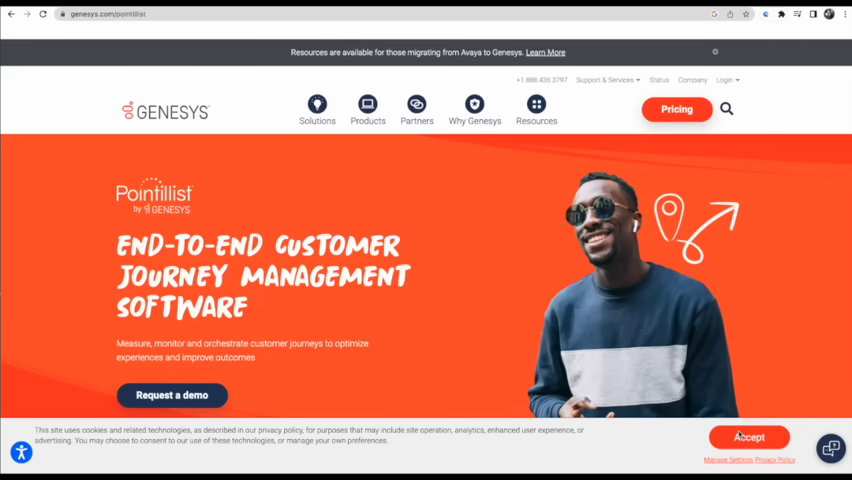
- Accept the cookie notice on the Genesys Pointillist page
click(748, 436)
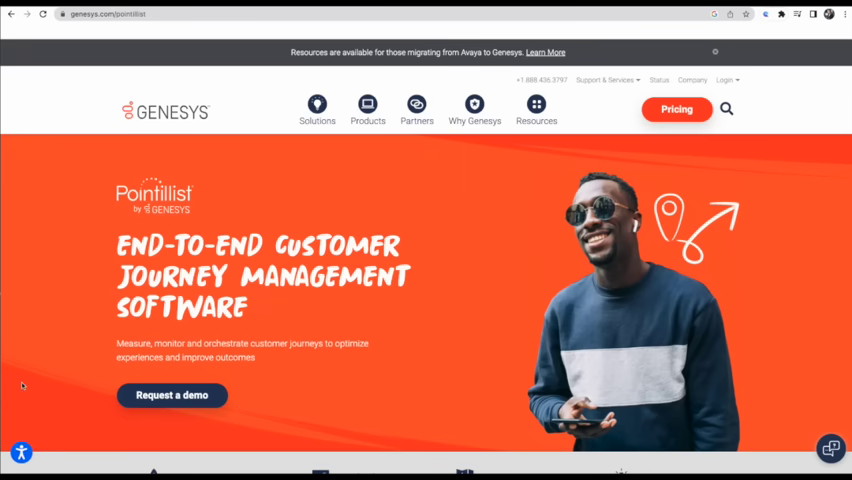
scroll(23, 385, down, 2)
scroll(23, 385, down, 2)
scroll(23, 385, down, 1)
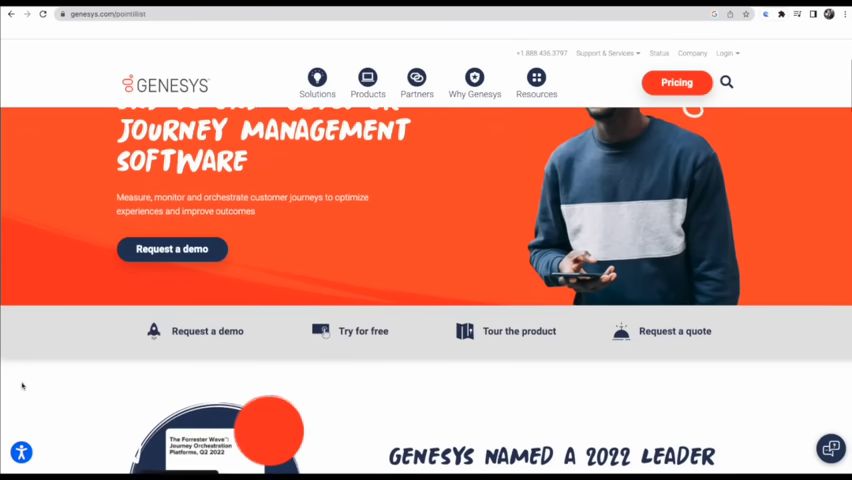
scroll(23, 385, down, 3)
scroll(23, 385, down, 2)
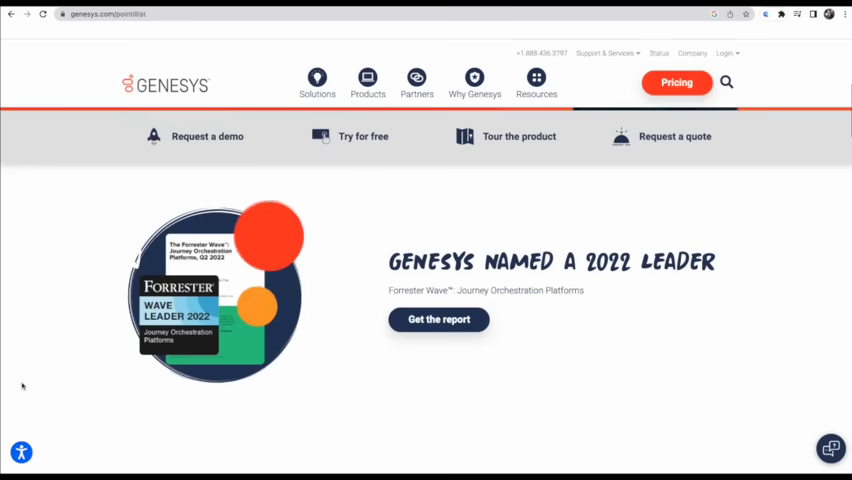
scroll(23, 385, down, 1)
scroll(23, 385, down, 3)
scroll(23, 385, down, 1)
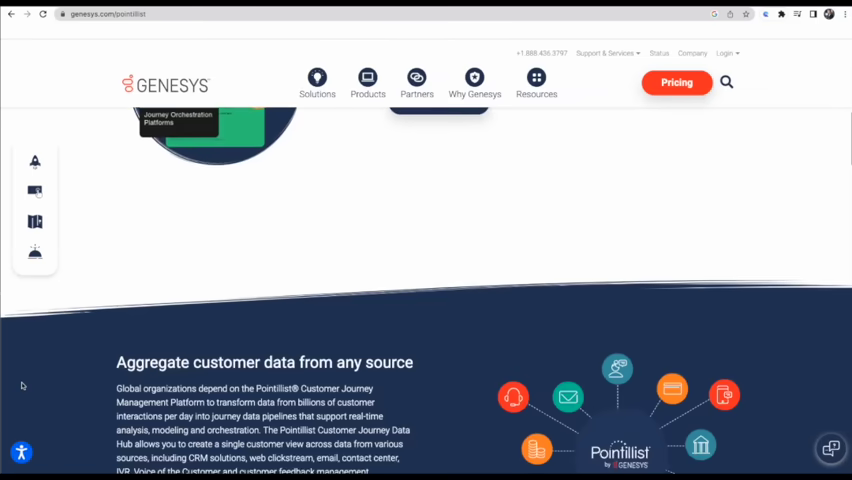
scroll(23, 385, down, 1)
scroll(23, 385, down, 3)
scroll(23, 385, down, 1)
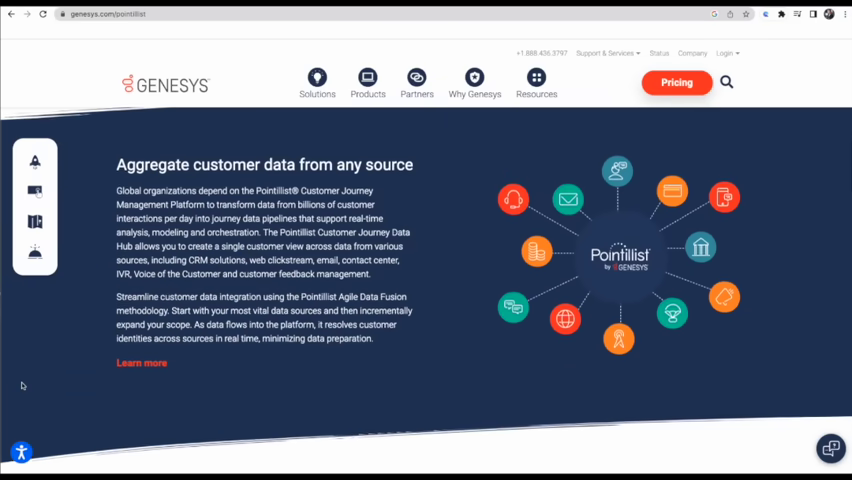
scroll(23, 385, down, 1)
scroll(23, 385, down, 1)
scroll(23, 385, down, 1)
scroll(23, 385, down, 2)
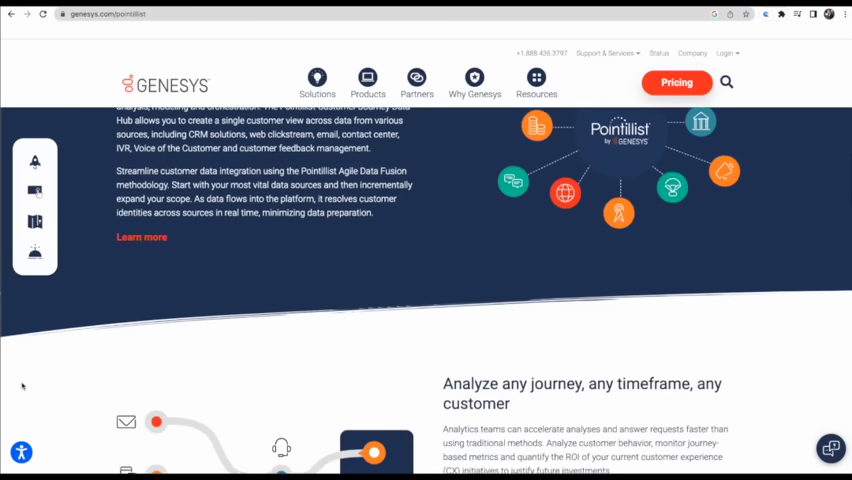
scroll(23, 385, down, 1)
scroll(23, 385, down, 2)
scroll(23, 385, down, 1)
scroll(23, 385, down, 1)
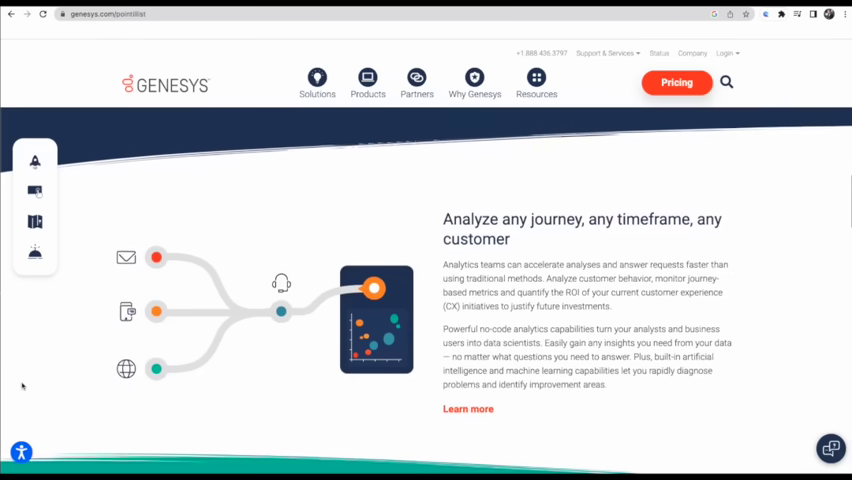
scroll(23, 385, down, 1)
scroll(23, 385, down, 2)
scroll(23, 385, down, 1)
scroll(23, 385, down, 1)
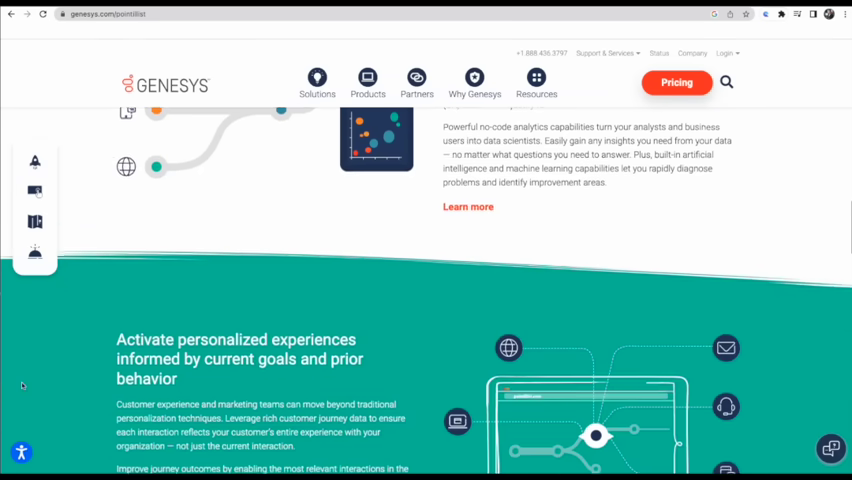
scroll(23, 385, down, 1)
scroll(23, 385, down, 3)
scroll(23, 385, down, 1)
scroll(23, 385, down, 1)
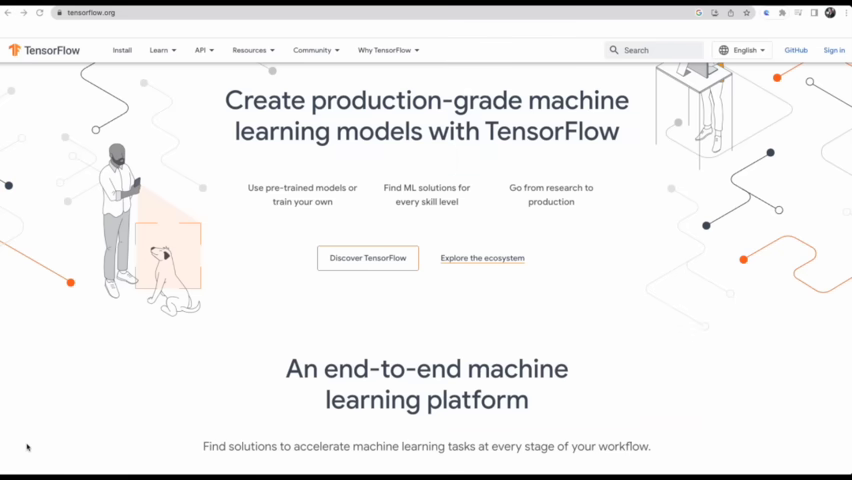
scroll(27, 447, down, 2)
scroll(27, 447, down, 1)
scroll(27, 447, down, 1)
scroll(27, 447, down, 1)
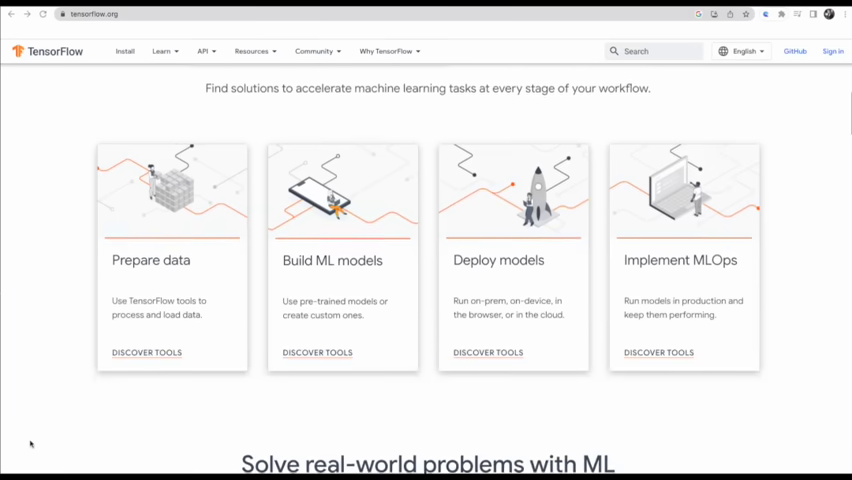
scroll(30, 443, down, 2)
scroll(30, 443, down, 1)
scroll(30, 443, down, 2)
scroll(30, 443, down, 1)
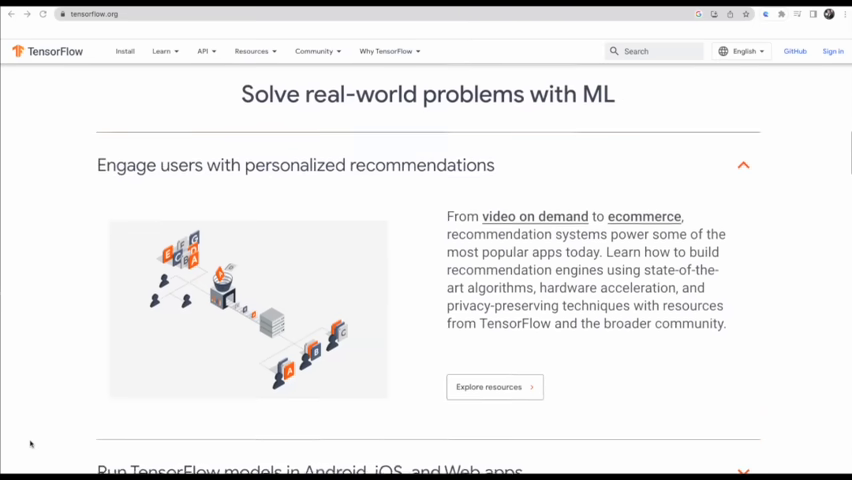
scroll(30, 443, down, 2)
scroll(30, 443, down, 1)
scroll(30, 443, down, 2)
scroll(30, 443, down, 2)
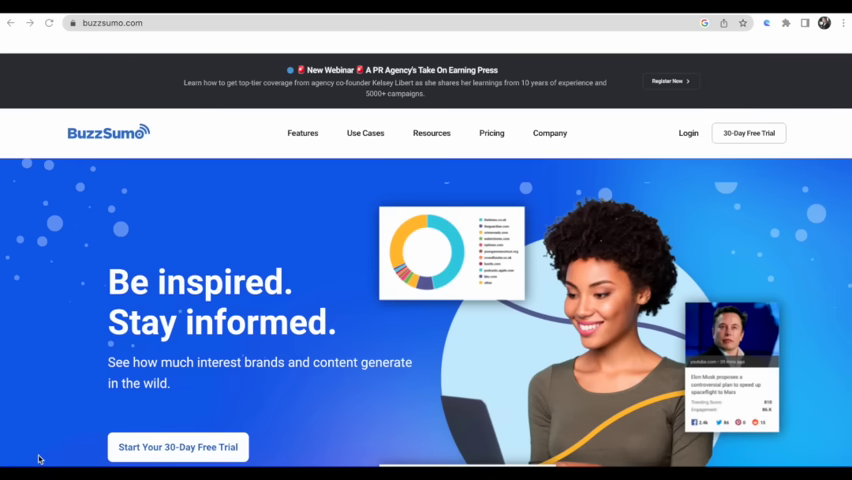
scroll(39, 458, down, 3)
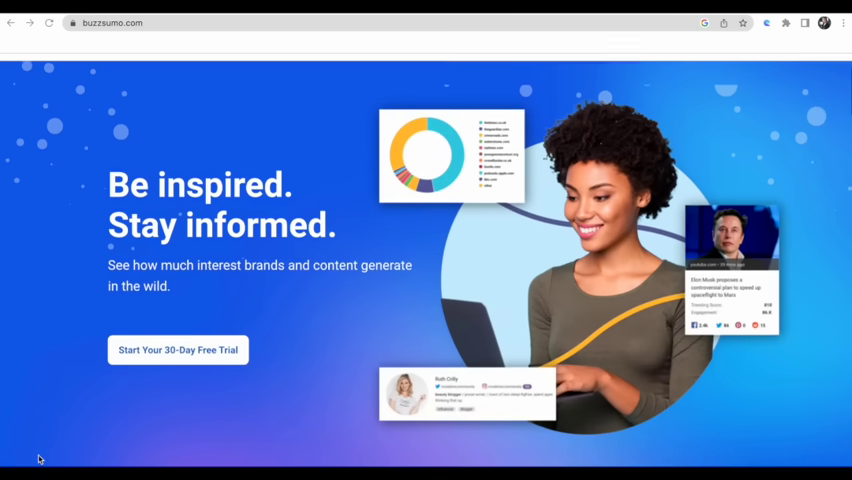
scroll(39, 458, down, 1)
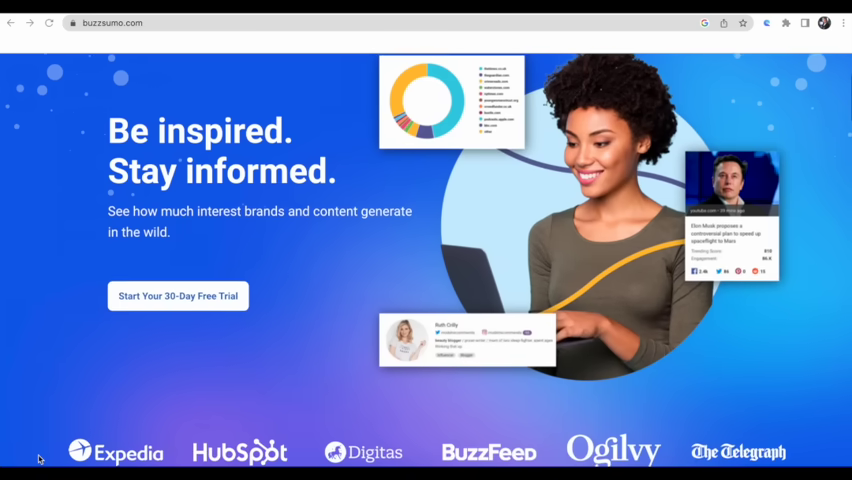
scroll(39, 458, down, 2)
scroll(39, 458, down, 2)
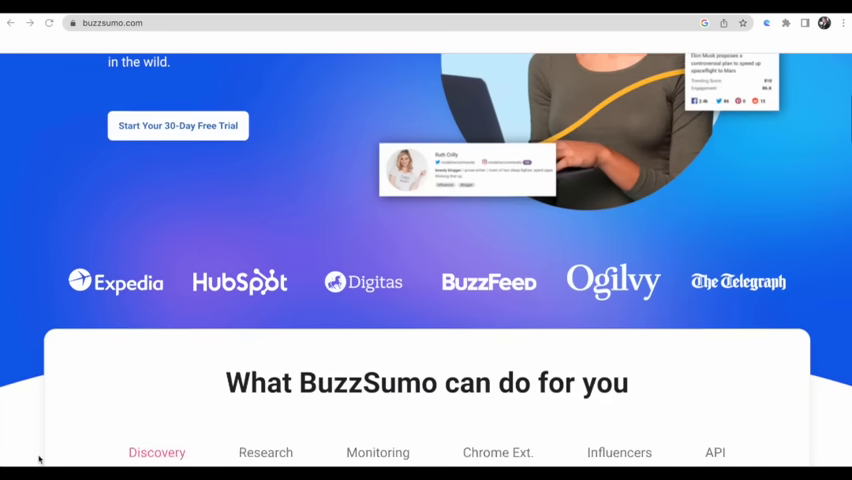
scroll(39, 458, down, 1)
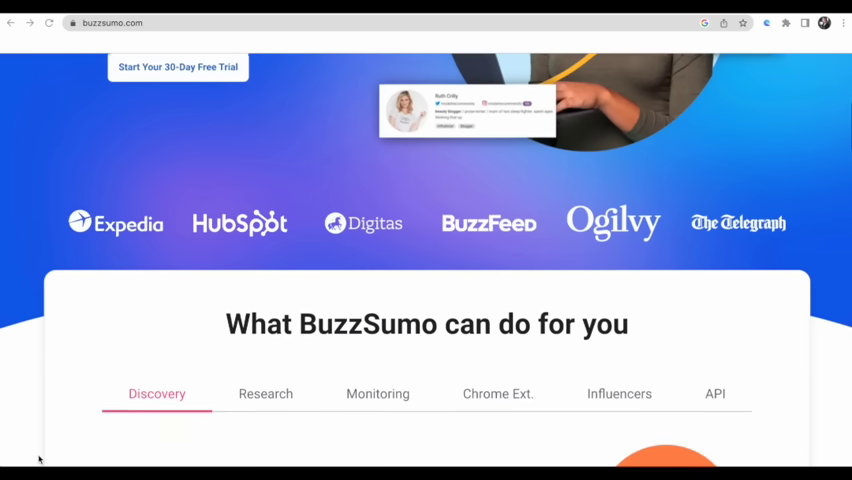
scroll(39, 458, down, 1)
scroll(39, 458, down, 1)
scroll(39, 458, down, 1)
scroll(39, 458, down, 1)
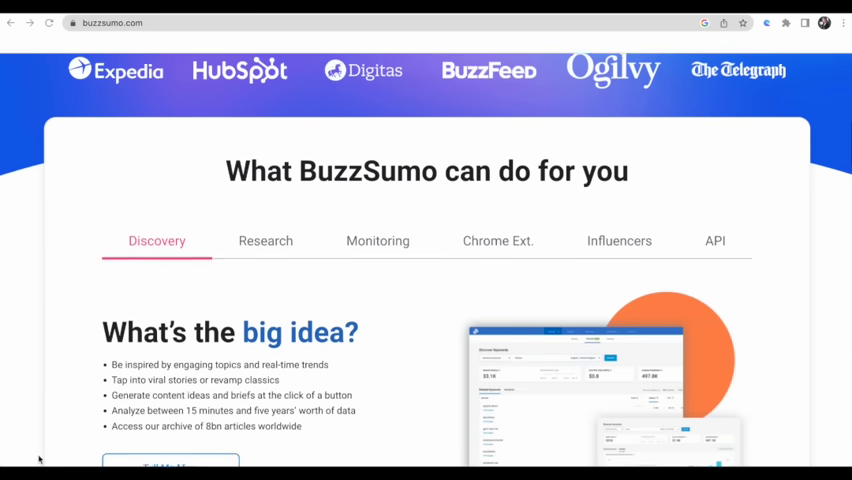
scroll(39, 458, down, 1)
scroll(39, 458, down, 1)
scroll(39, 458, down, 1)
scroll(39, 458, down, 1)
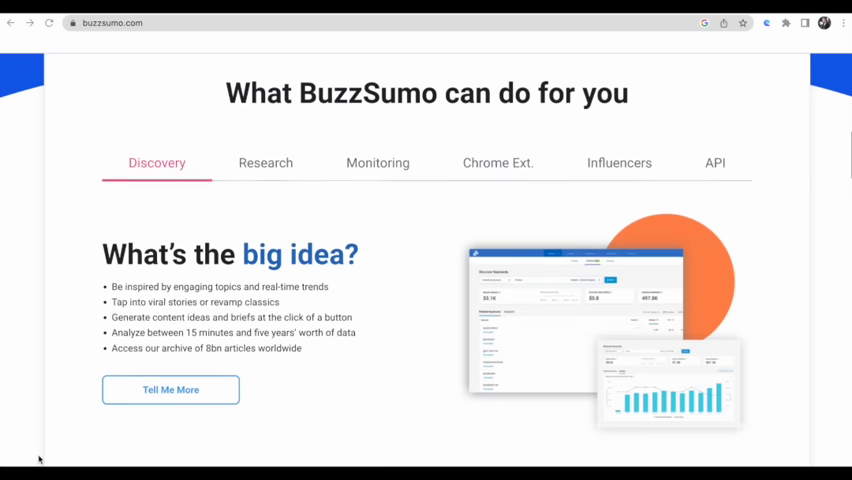
scroll(39, 458, down, 1)
scroll(39, 458, down, 1)
scroll(39, 458, down, 1)
scroll(39, 458, down, 1)
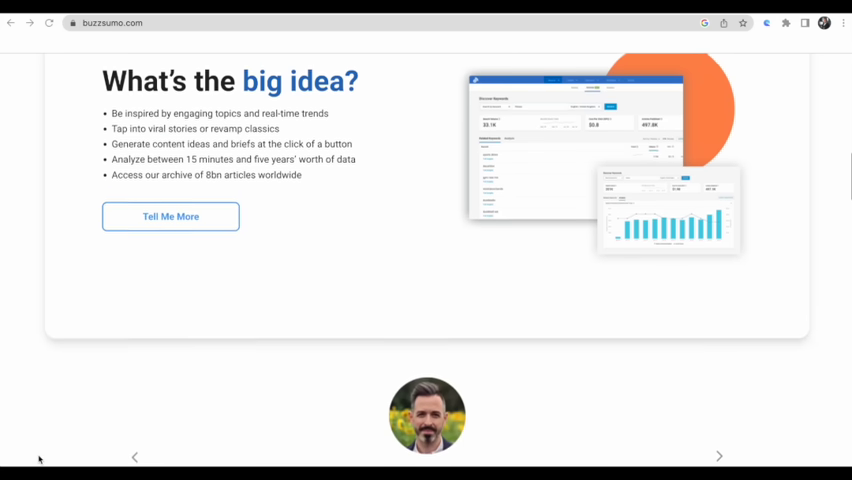
scroll(39, 458, down, 1)
scroll(39, 458, down, 1)
scroll(39, 458, down, 1)
scroll(39, 458, down, 1)
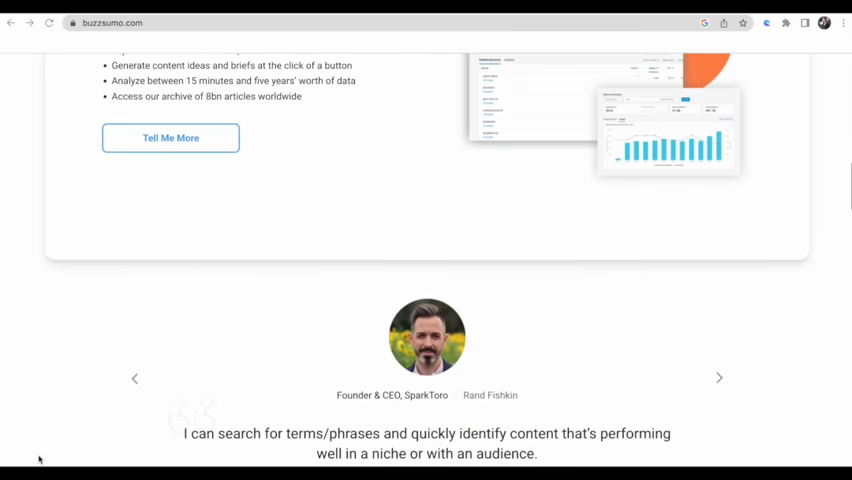
scroll(39, 458, down, 1)
scroll(39, 458, down, 1)
scroll(39, 458, down, 1)
scroll(39, 458, down, 1)
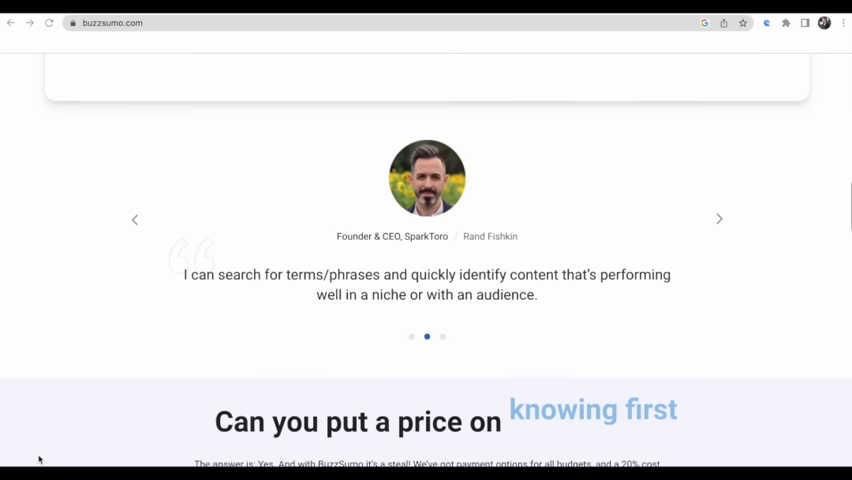
scroll(39, 458, down, 1)
scroll(39, 458, down, 1)
scroll(39, 458, down, 1)
scroll(39, 458, down, 1)
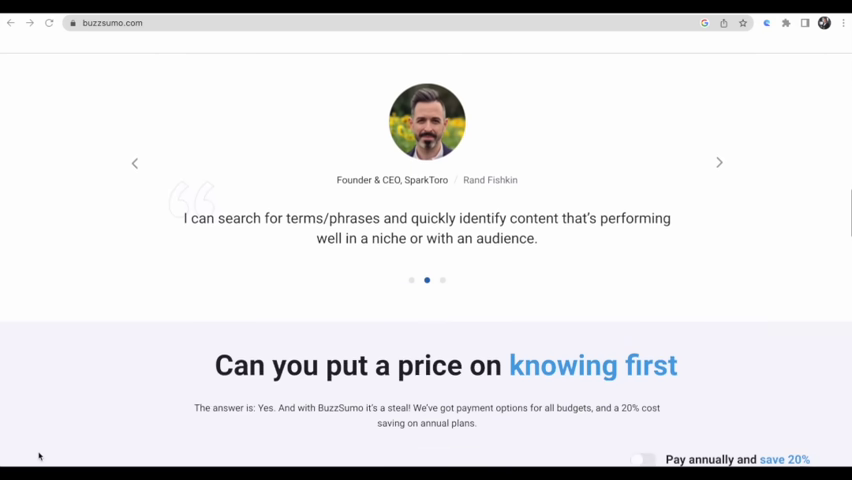
scroll(39, 458, down, 1)
scroll(39, 456, down, 1)
scroll(39, 456, down, 1)
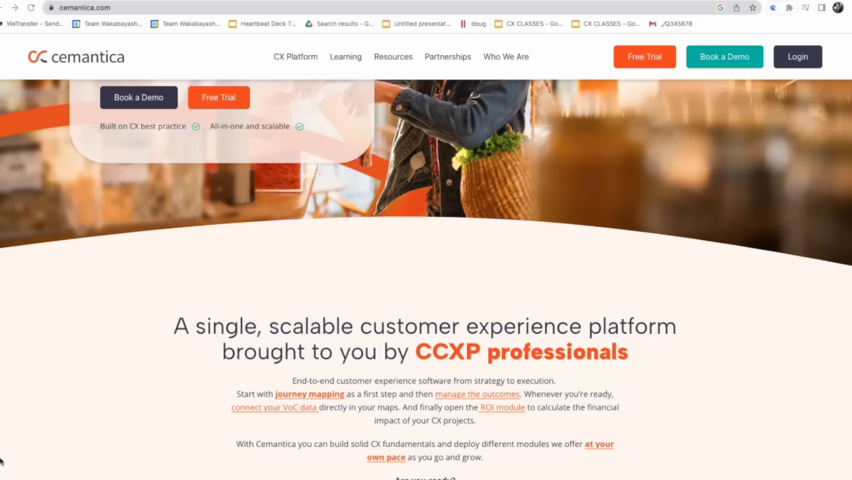
scroll(2, 460, down, 4)
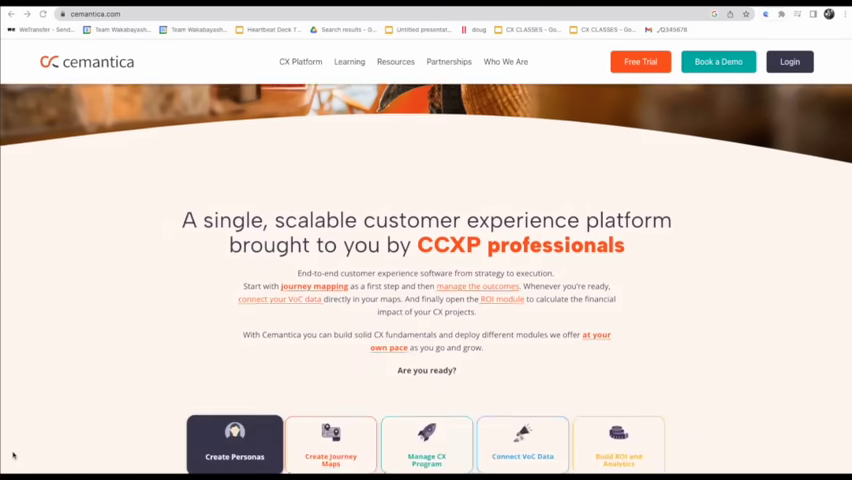
scroll(13, 455, down, 5)
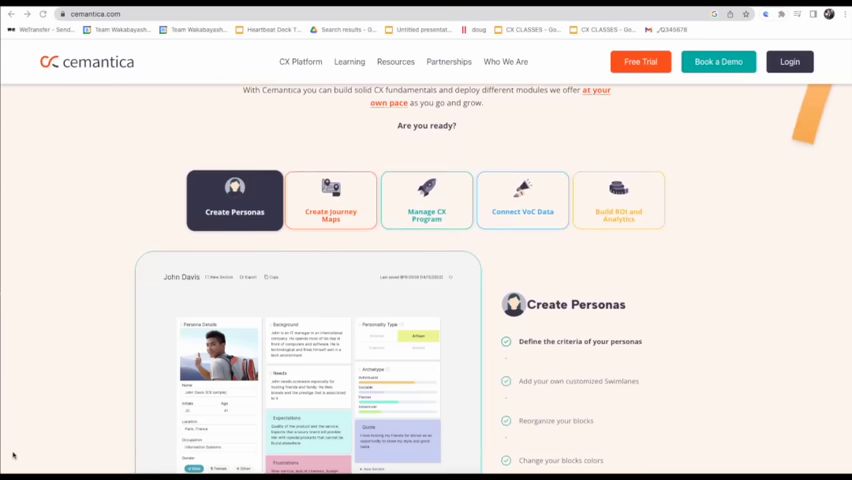
scroll(13, 455, down, 2)
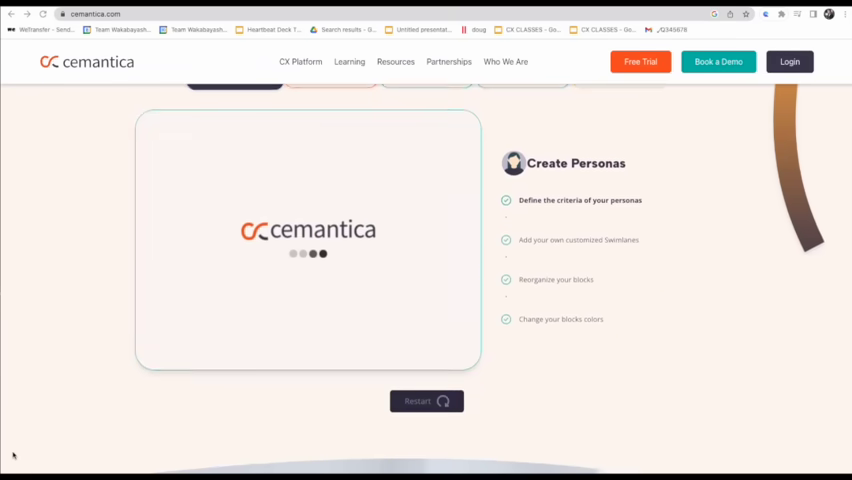
scroll(13, 455, down, 4)
scroll(13, 455, down, 3)
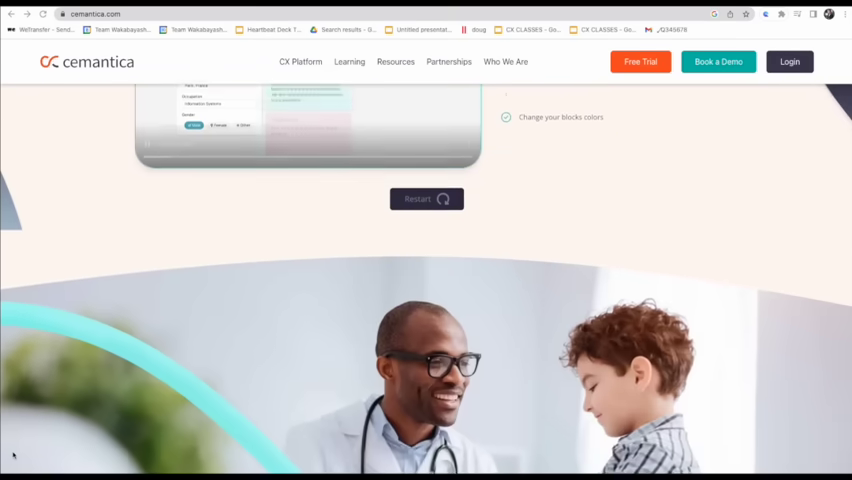
scroll(13, 455, down, 3)
scroll(13, 455, down, 3)
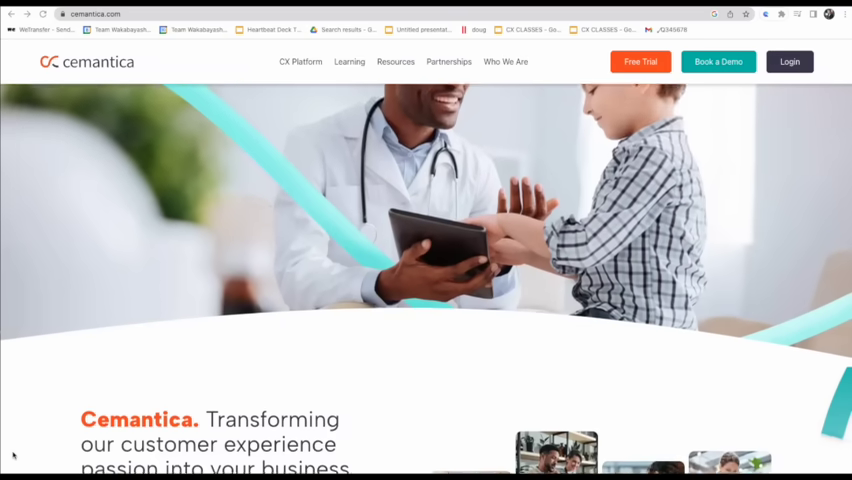
scroll(13, 455, down, 3)
scroll(13, 455, down, 2)
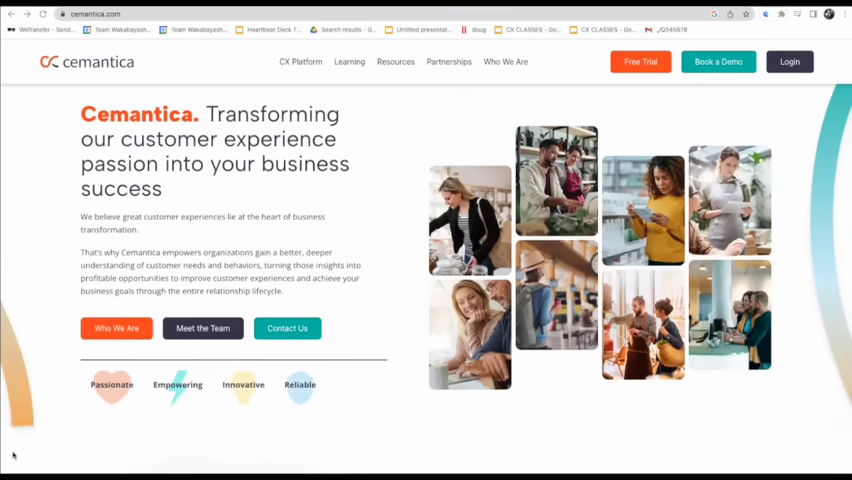
scroll(13, 455, down, 3)
scroll(13, 455, down, 3)
scroll(13, 455, down, 3)
scroll(13, 455, down, 3)
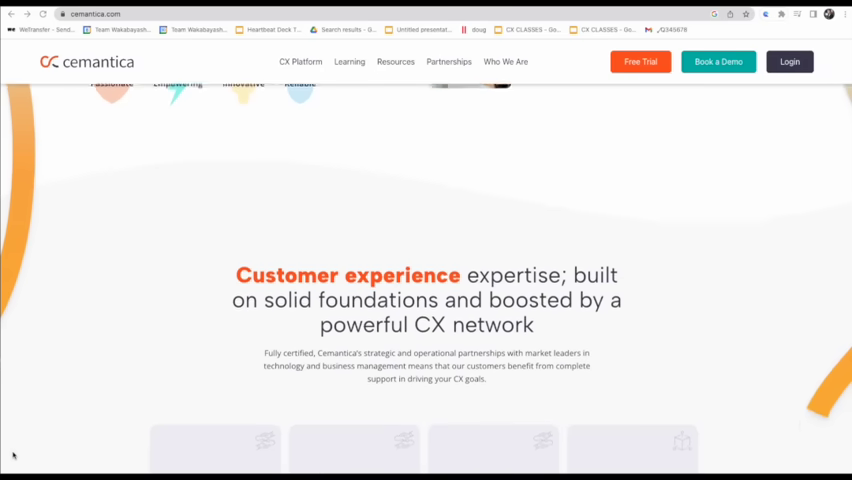
scroll(13, 455, down, 1)
scroll(13, 455, down, 3)
scroll(13, 455, down, 1)
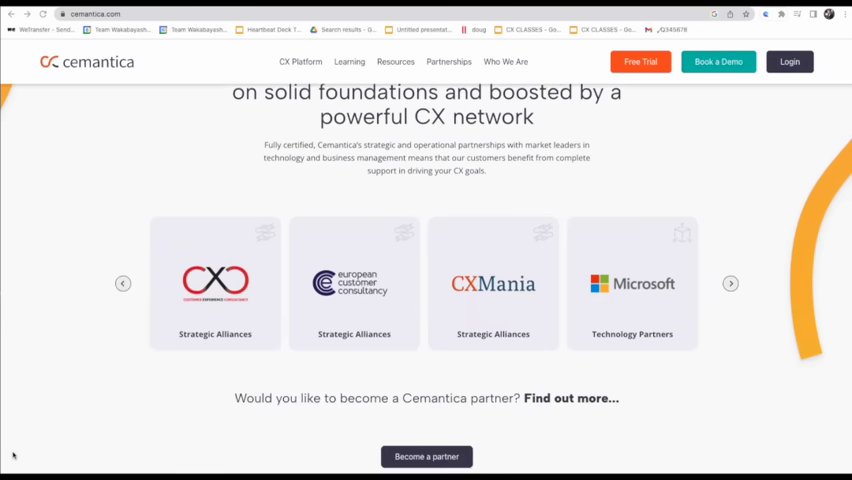
scroll(13, 455, down, 3)
scroll(13, 455, down, 3)
scroll(13, 455, down, 3)
scroll(13, 455, down, 3)
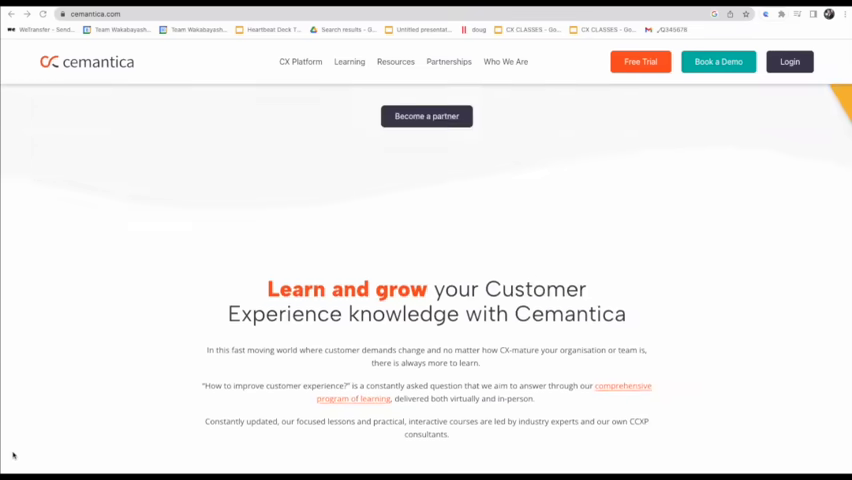
scroll(13, 455, down, 3)
scroll(13, 455, down, 1)
scroll(13, 455, down, 2)
scroll(13, 455, down, 3)
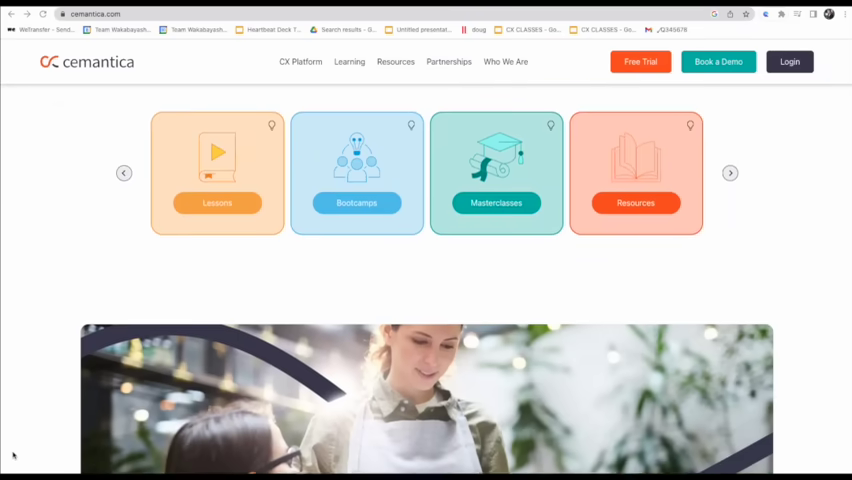
scroll(13, 455, down, 2)
scroll(13, 455, down, 2)
scroll(13, 455, down, 3)
scroll(13, 455, down, 2)
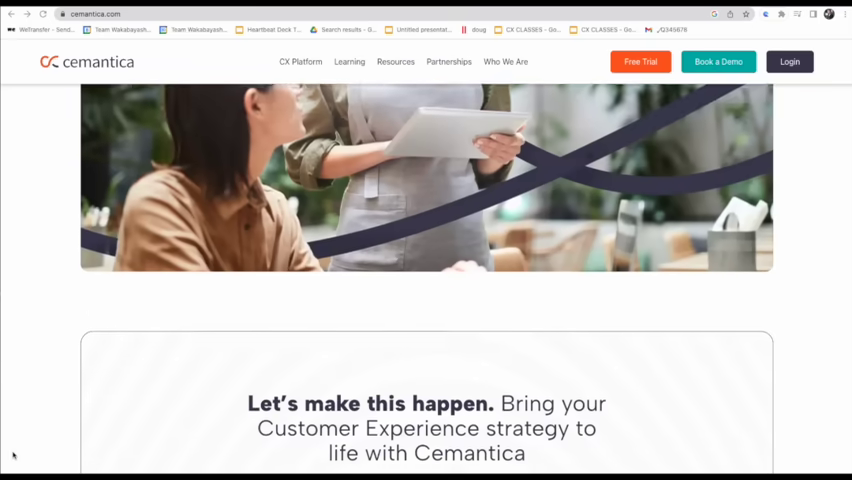
scroll(13, 455, down, 1)
scroll(13, 455, down, 2)
scroll(13, 455, down, 3)
scroll(13, 455, down, 1)
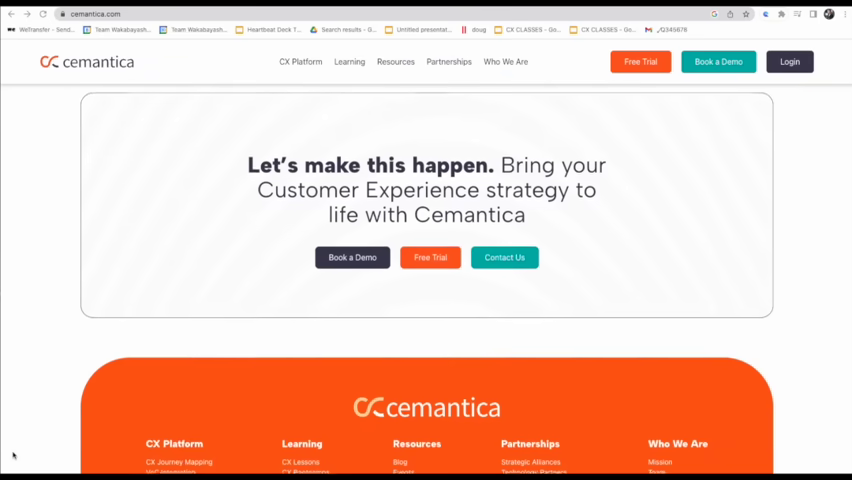
scroll(13, 455, down, 3)
scroll(13, 455, down, 1)
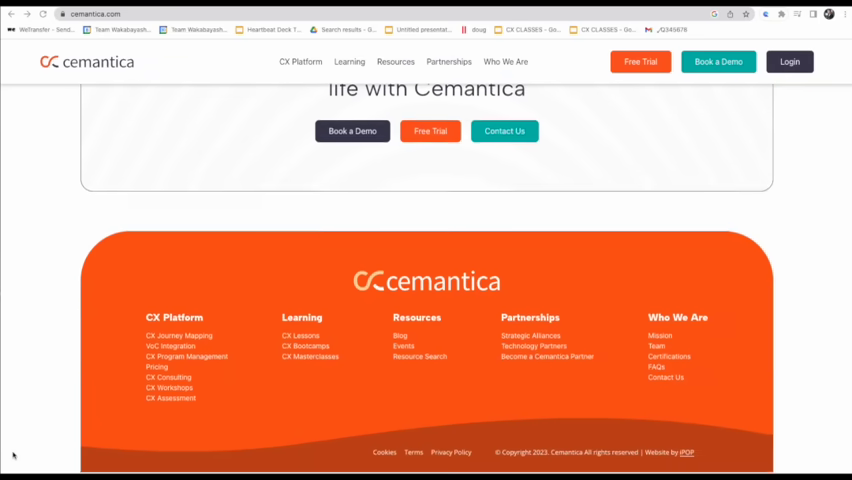